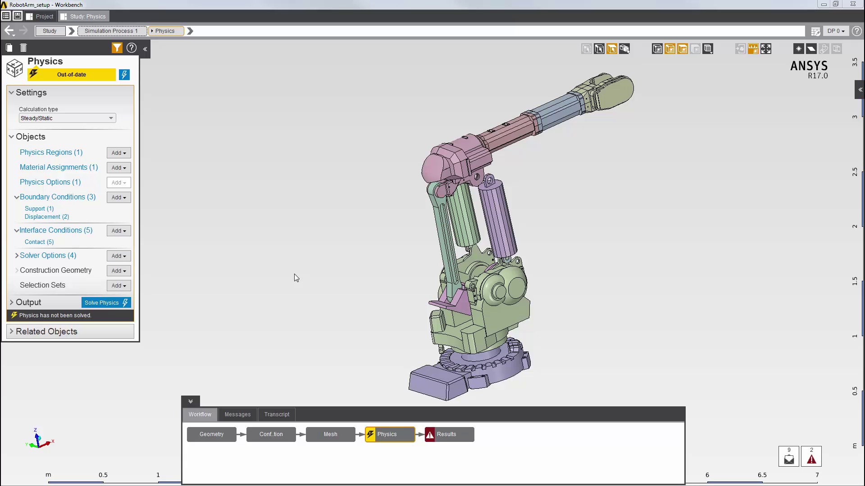
- Show the table of boundary conditions: Support 1, Displacement 1 and Displacement 2
left_click(68, 197)
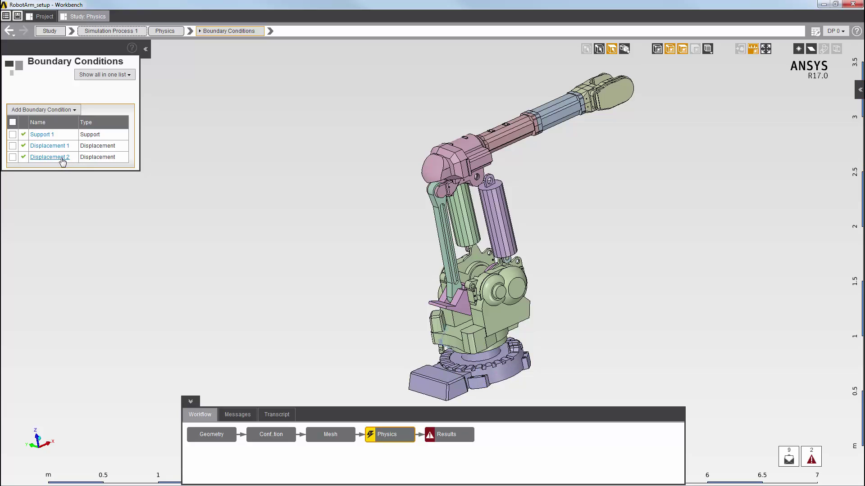
- Return to the Physics overview showing the Steady/Static setup and its conditions
left_click(11, 32)
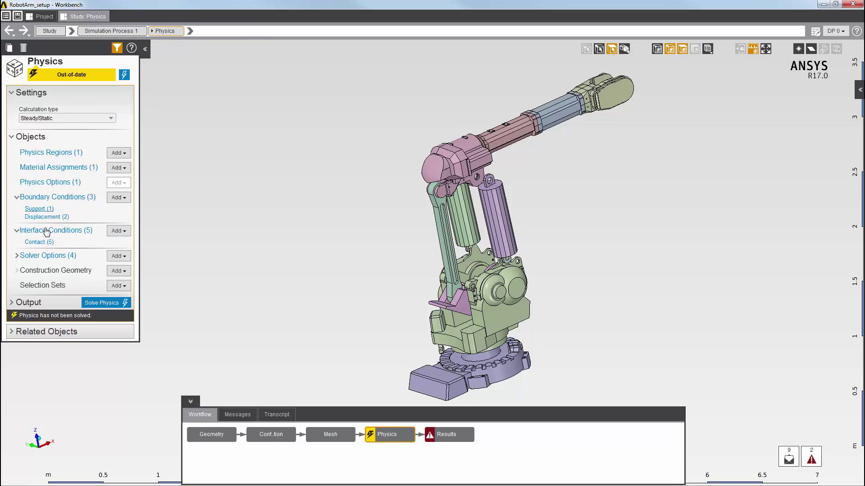
- Show the five Contact conditions, including Bonded inside cylinder and Bonded inside cylinder 2
left_click(45, 242)
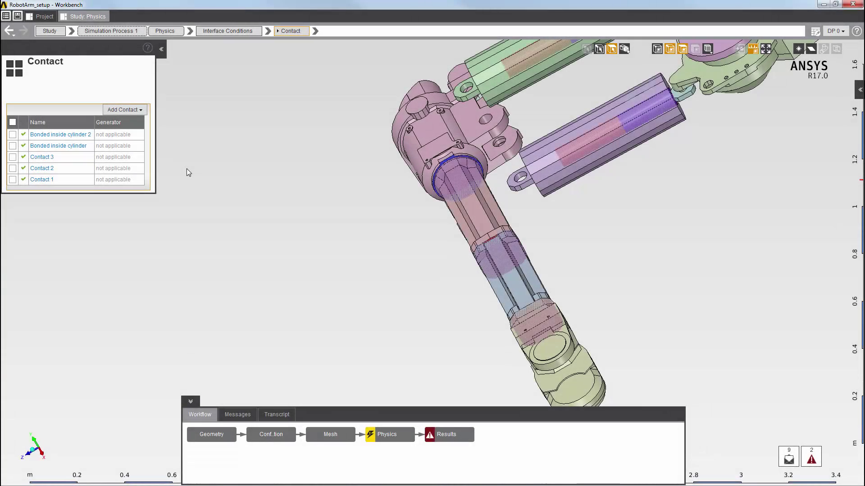
right_click(187, 163)
- Add Joint 1 with the green and purple cylinder end holes as its base location
mouse_move(211, 169)
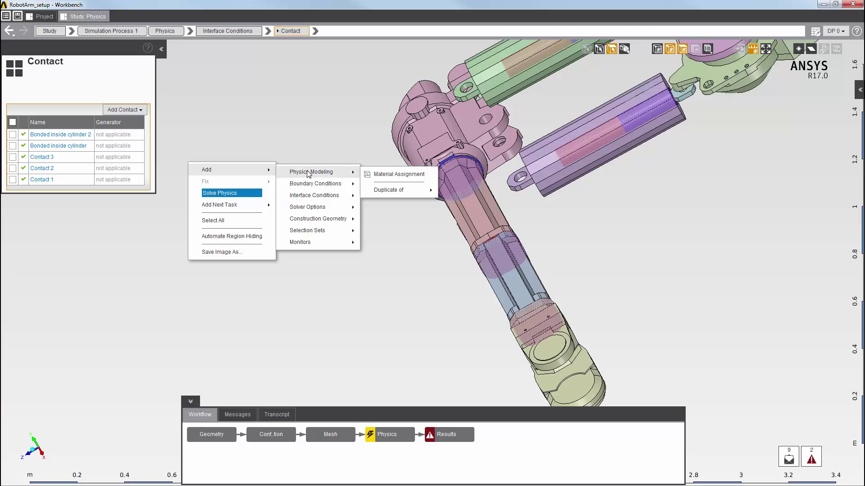
mouse_move(318, 199)
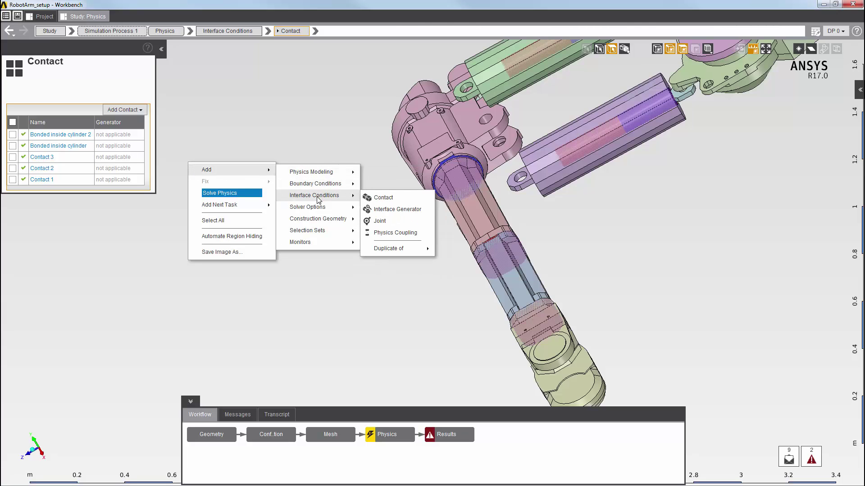
left_click(379, 221)
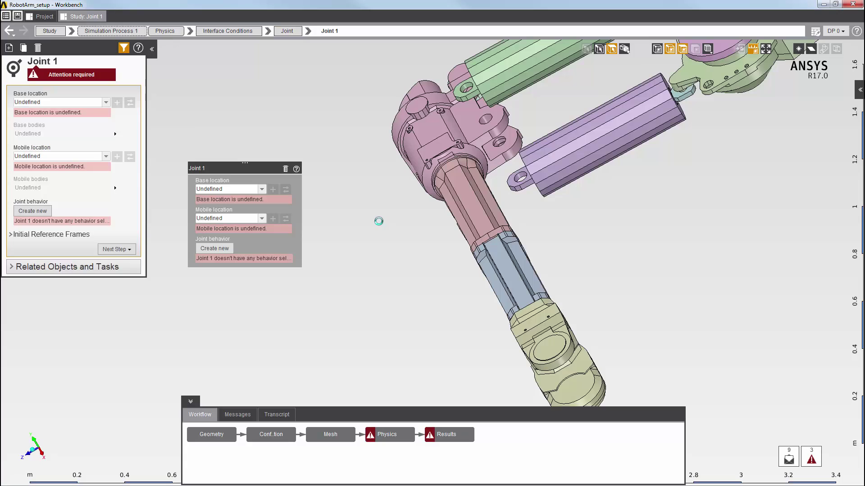
left_click(469, 88)
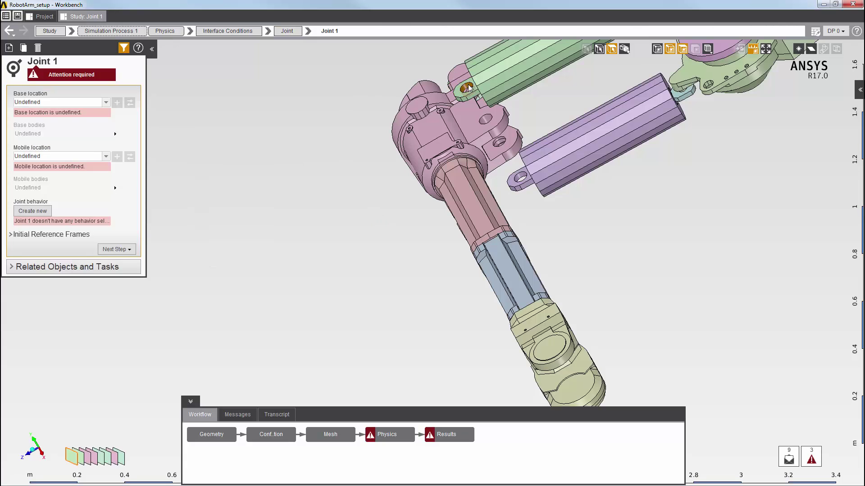
left_click(520, 178, "ctrl")
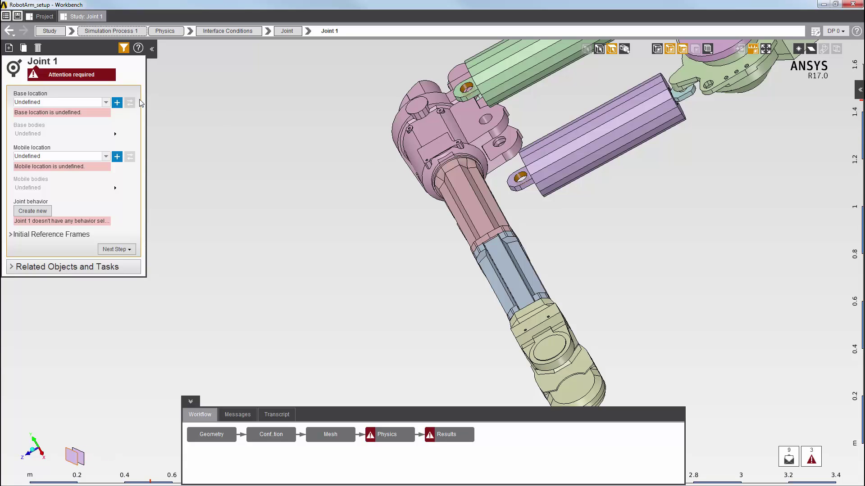
left_click(117, 103)
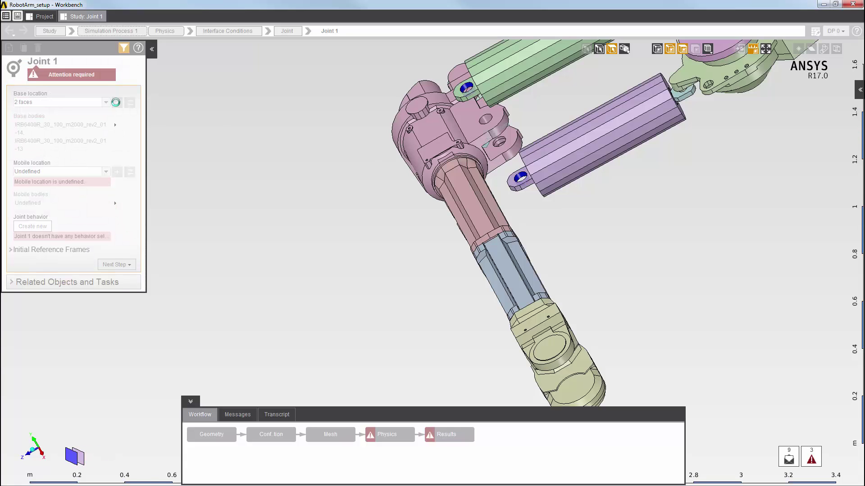
- Set the pink shoulder's hole faces as Joint 1's mobile location
left_click(487, 118)
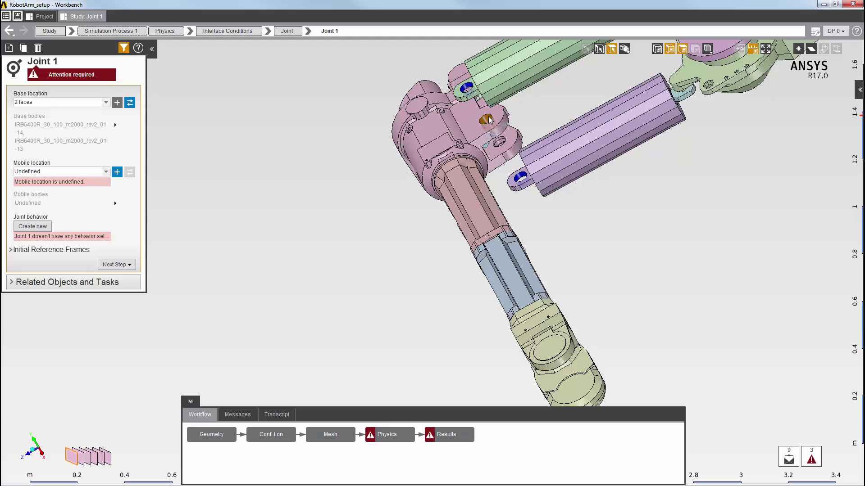
left_click(498, 143, "ctrl")
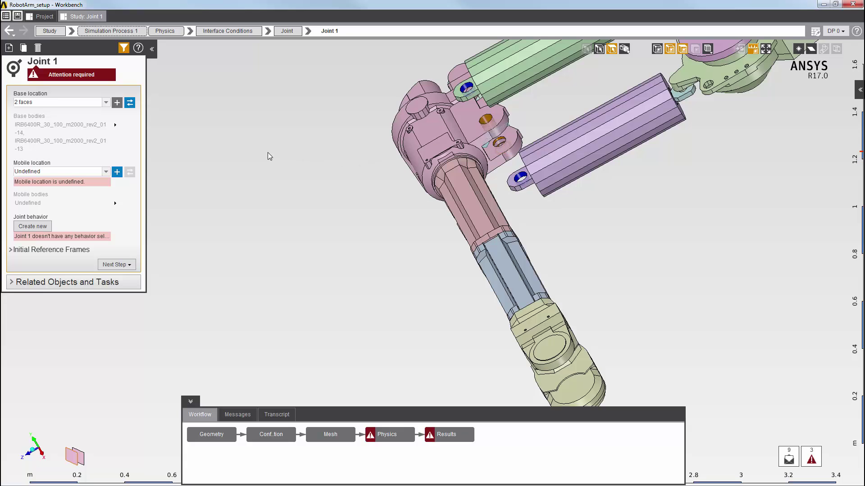
left_click(116, 172)
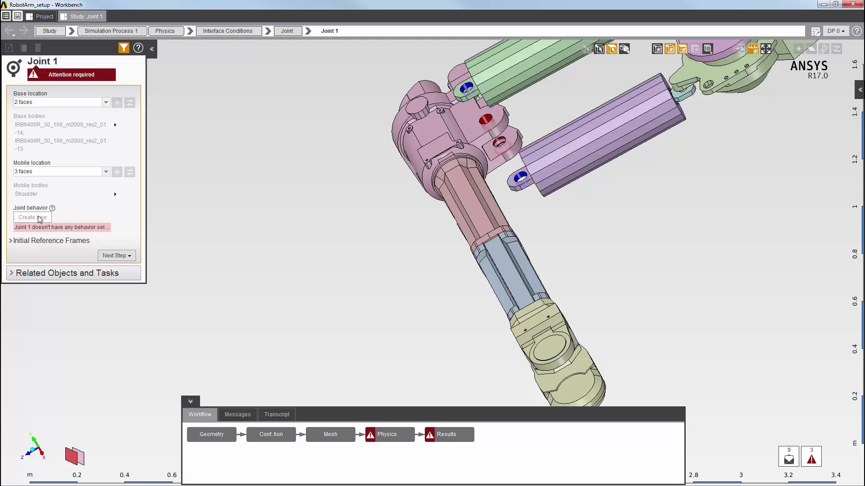
- Create a new joint behaviour for Joint 1 and change its type from Fixed to Hinge
left_click(39, 218)
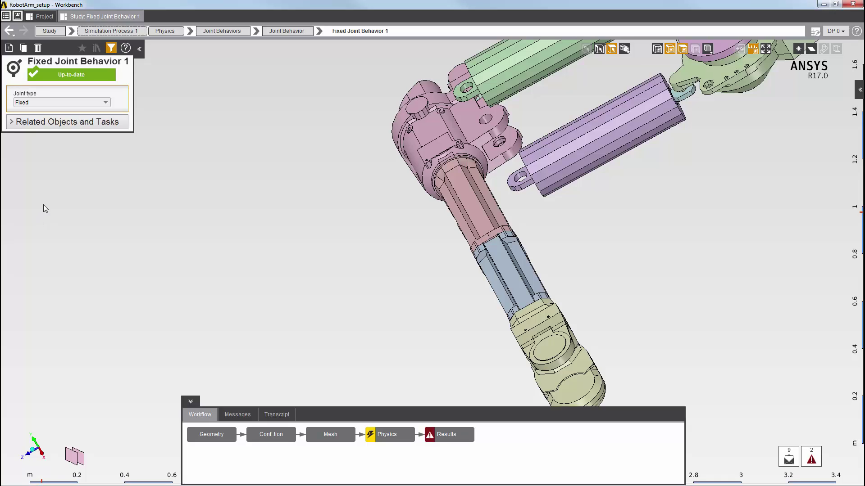
left_click(62, 104)
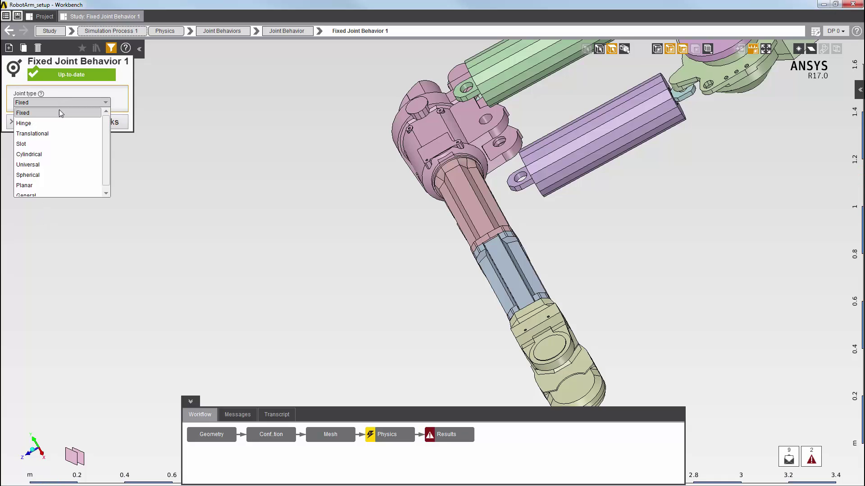
left_click(57, 123)
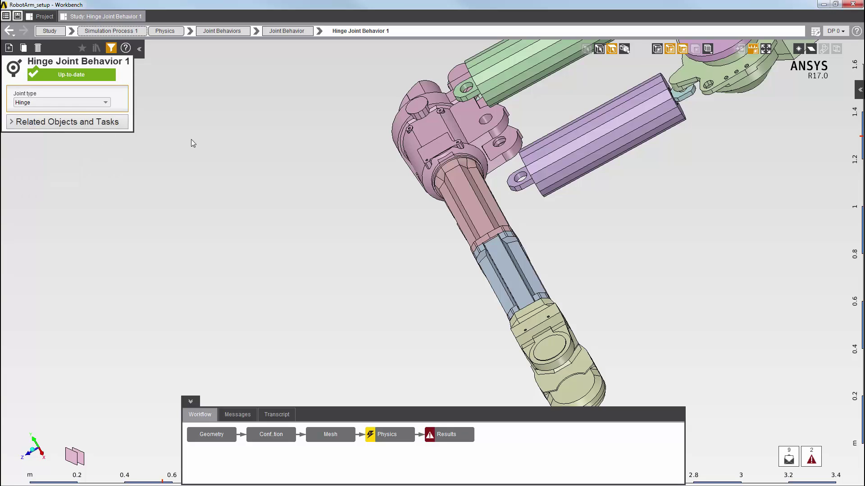
left_click(766, 48)
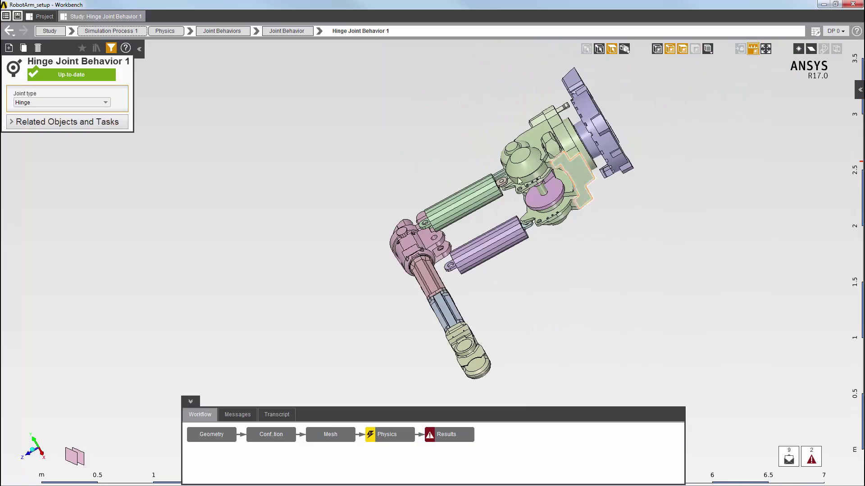
- Hide the slender bar body inside the robot's base housing
middle_click_drag(520, 155, 803, 159)
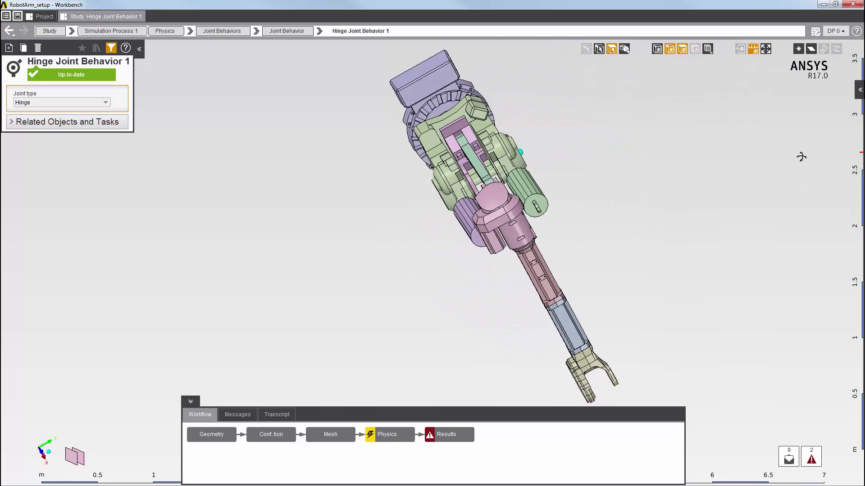
scroll(705, 191, "up", 3)
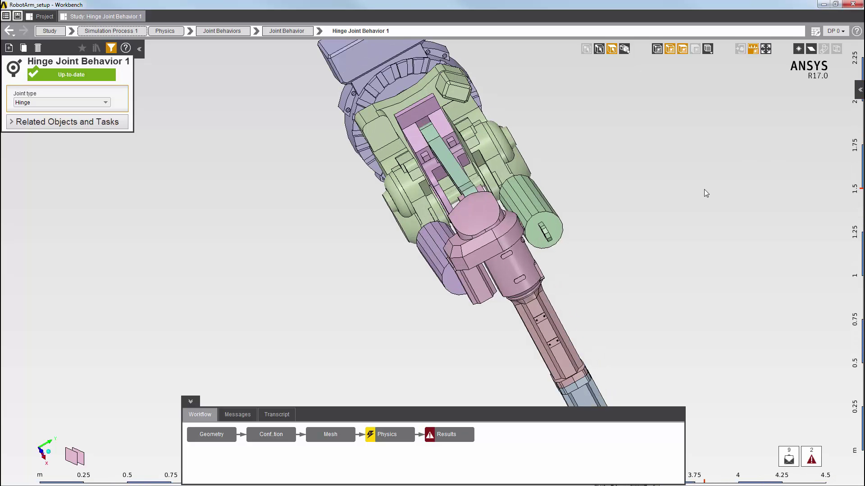
left_click(441, 156)
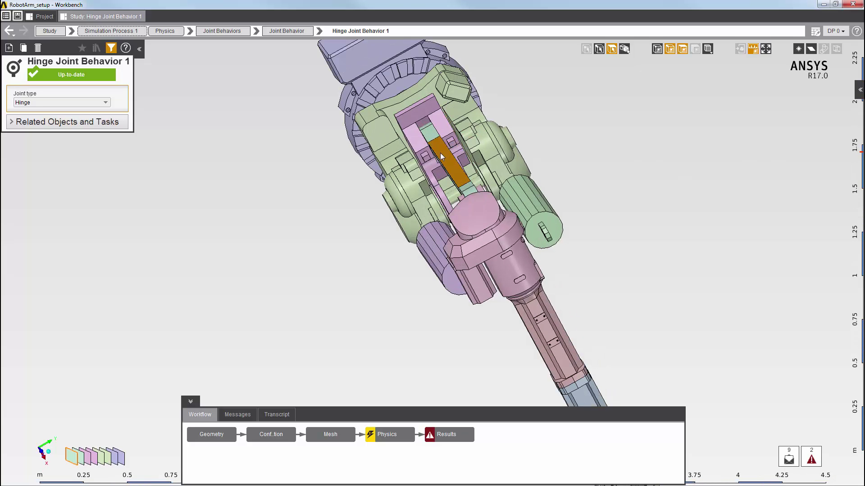
right_click(161, 162)
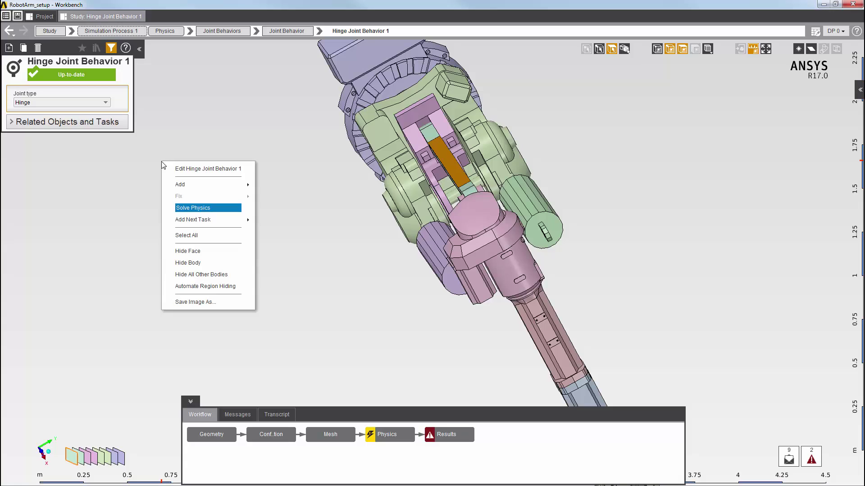
left_click(180, 262)
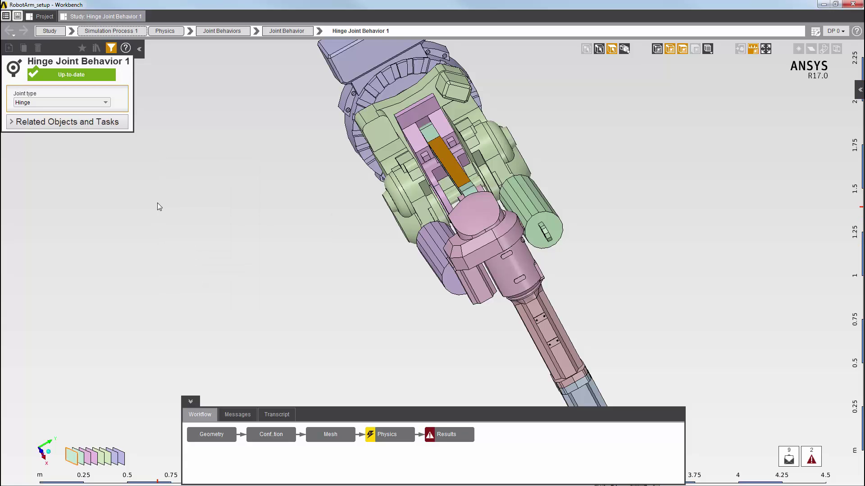
right_click(167, 155)
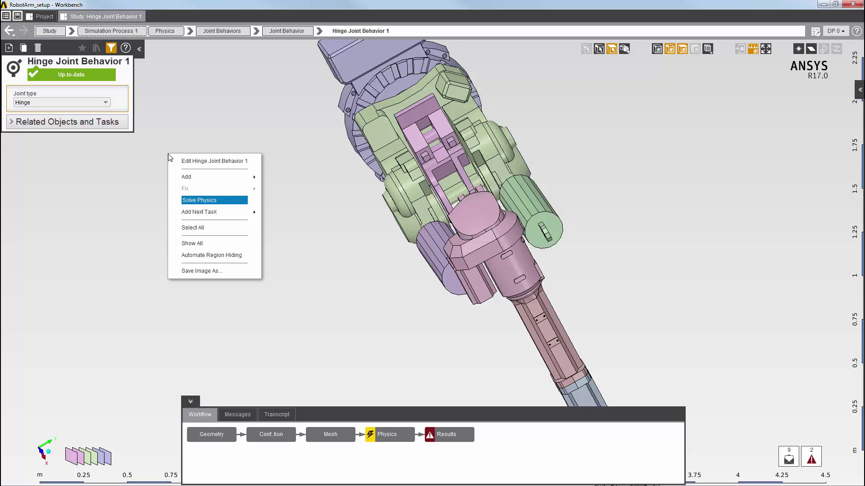
- Add Joint 2 with the picked face as its base location
mouse_move(180, 175)
mouse_move(299, 202)
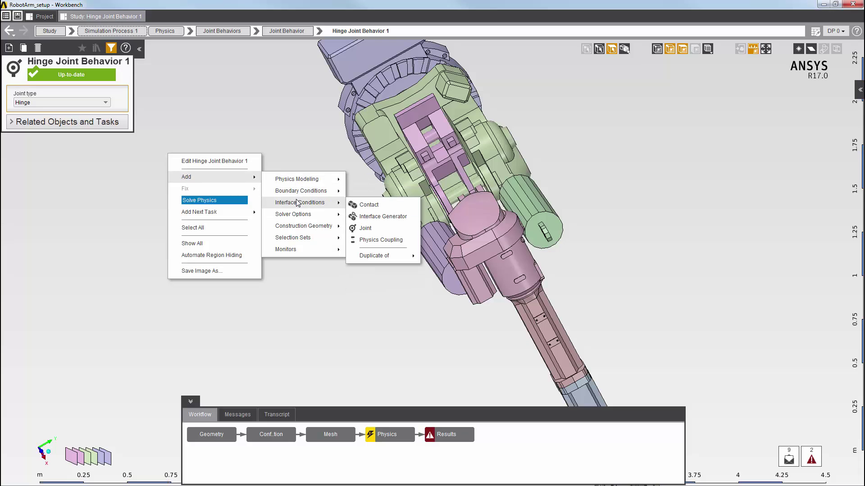
left_click(373, 227)
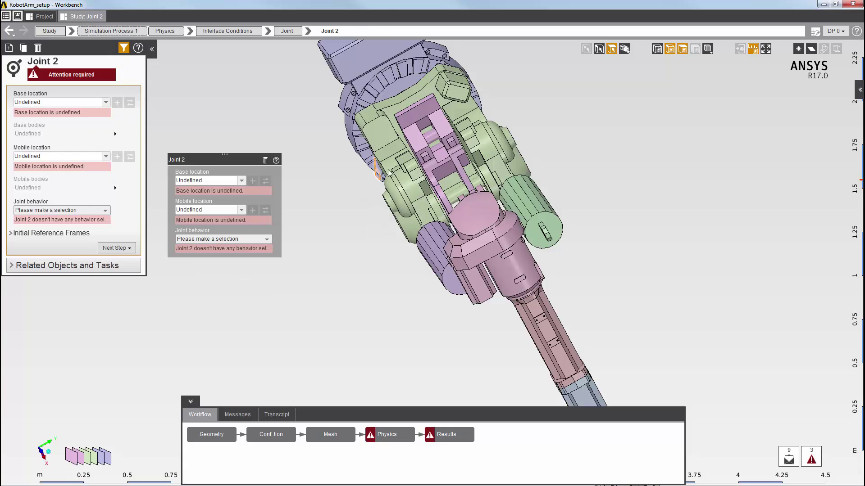
left_click(430, 140)
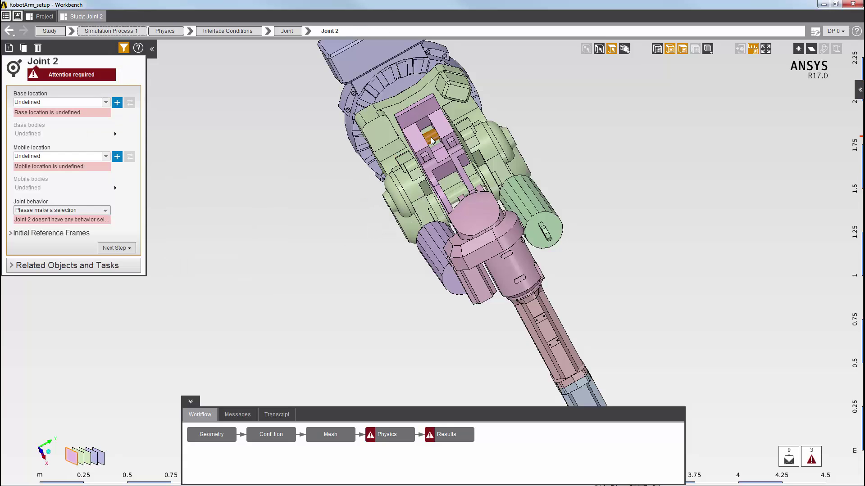
left_click(117, 103)
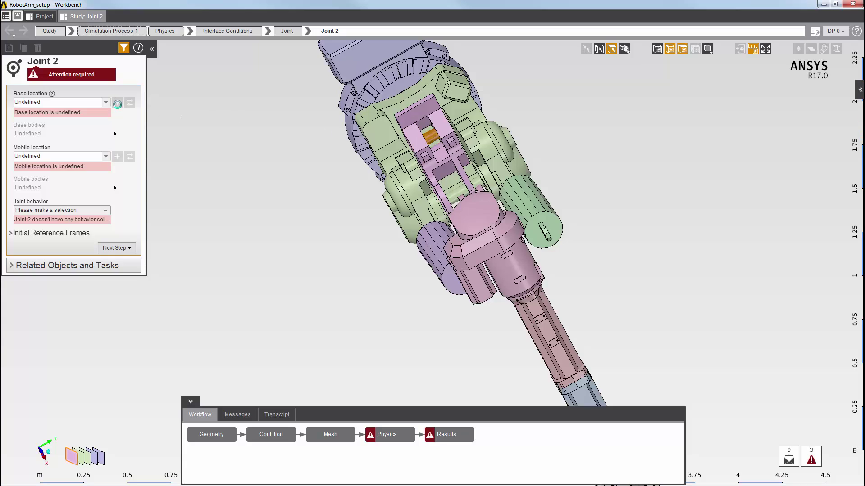
- Hide the covering block, set Joint 2's mobile face, and assign Hinge Joint Behavior 1
right_click(199, 168)
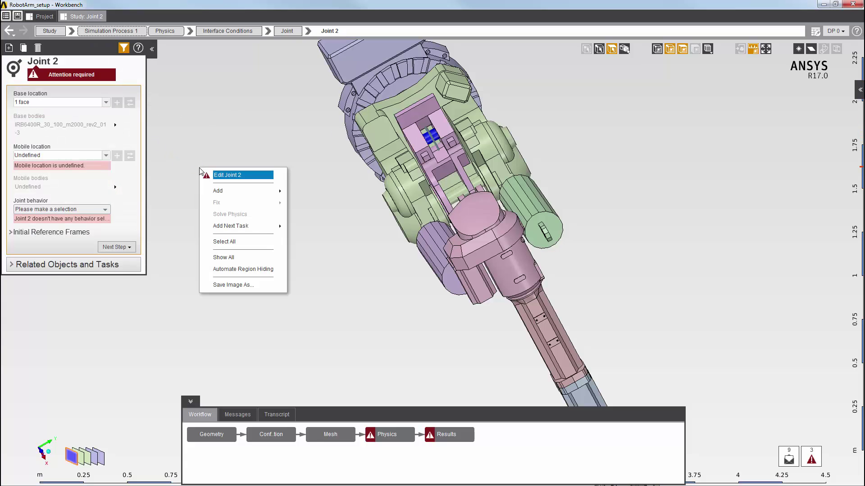
left_click(222, 257)
left_click(415, 145)
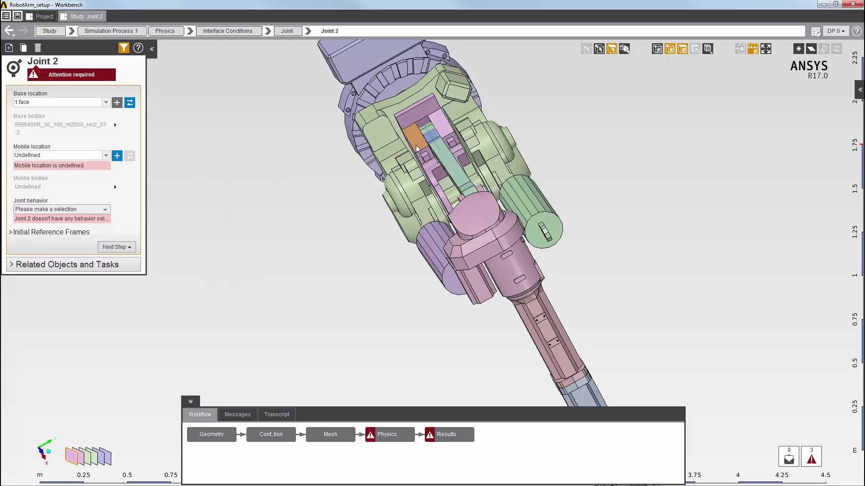
right_click(219, 162)
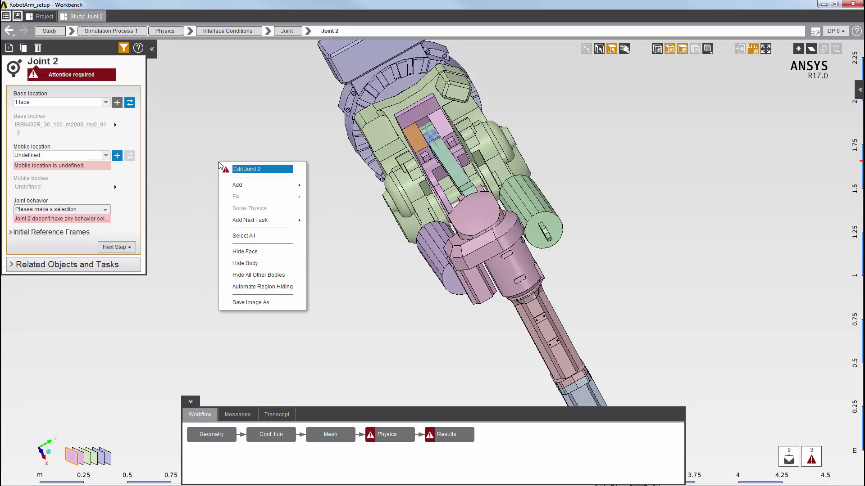
left_click(239, 265)
middle_click_drag(474, 236, 531, 183)
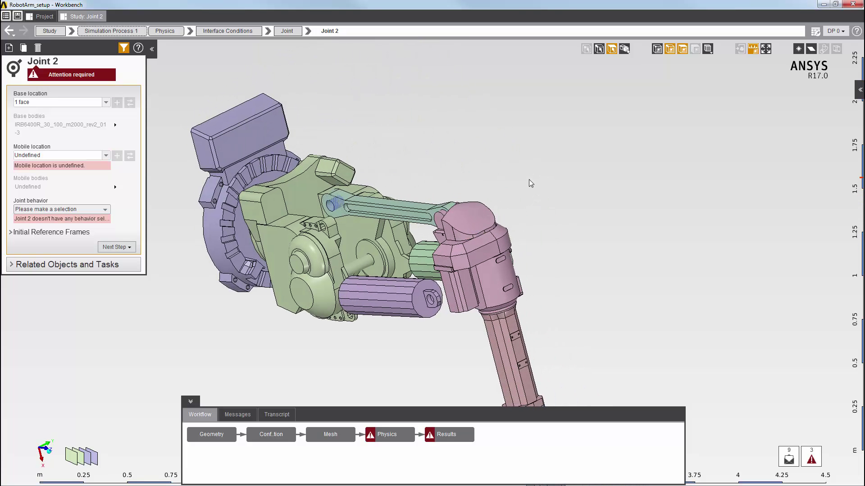
left_click(329, 207)
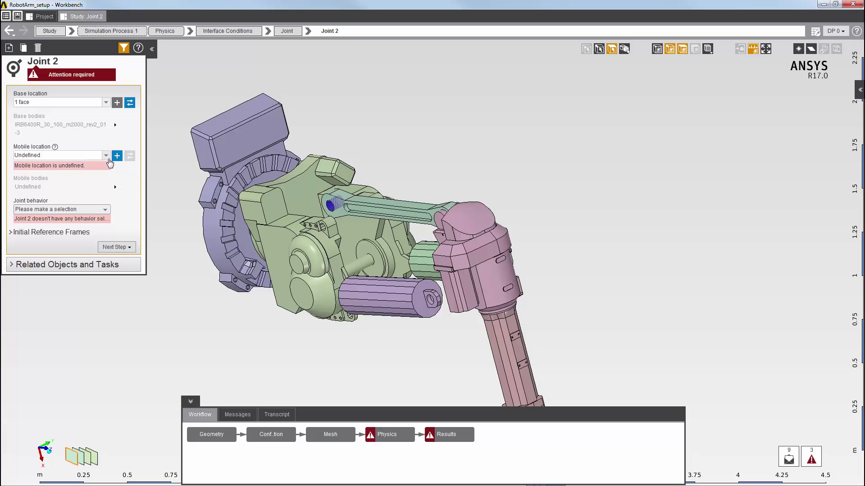
left_click(117, 155)
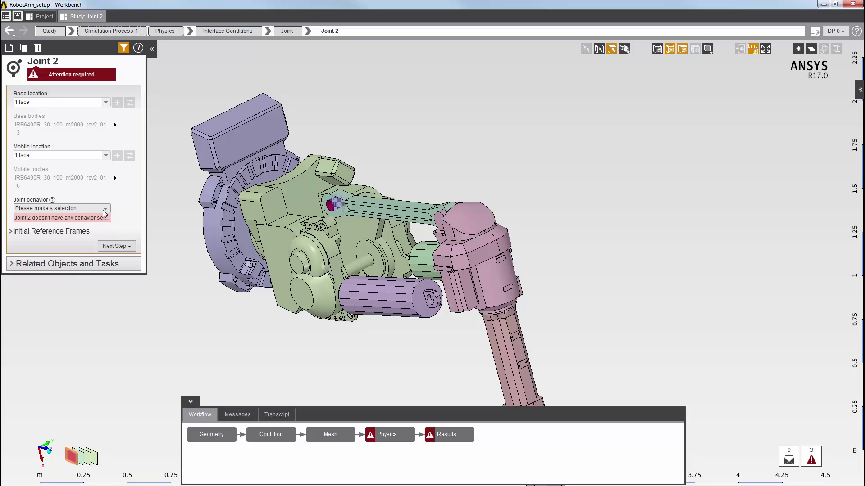
left_click(104, 209)
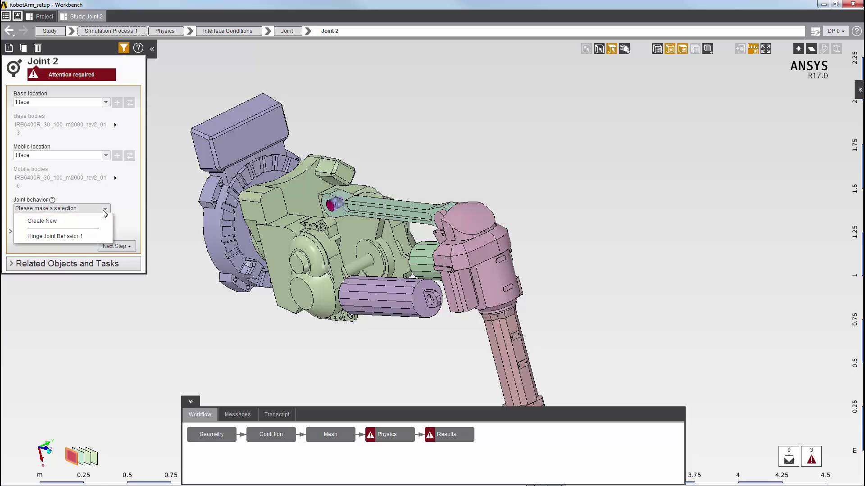
left_click(87, 235)
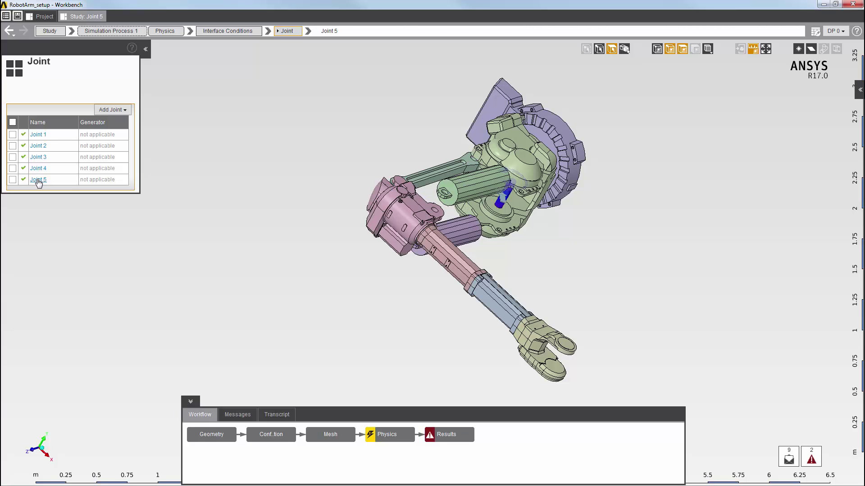
- Hide the purple base plate body
middle_click_drag(389, 206, 750, 65)
left_click(766, 48)
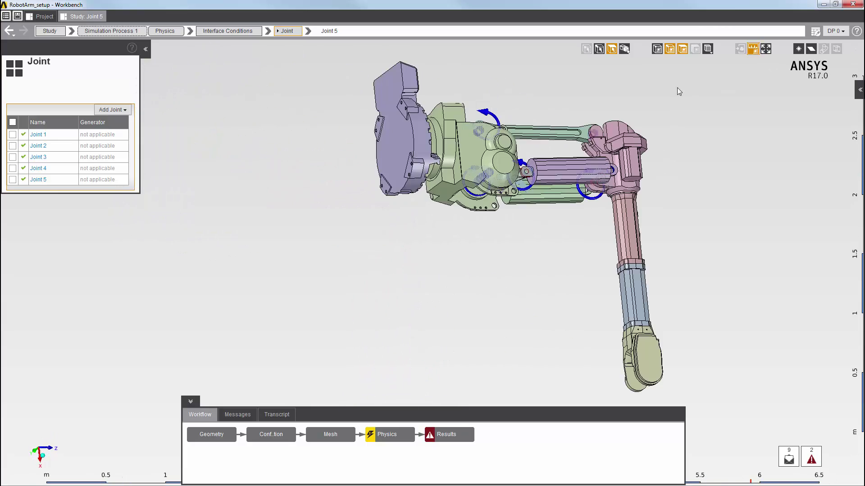
scroll(382, 247, "up", 3)
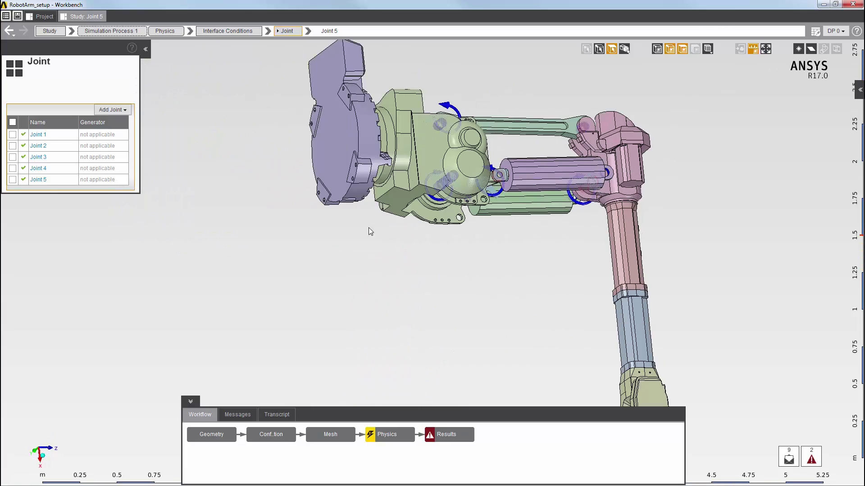
left_click(326, 161)
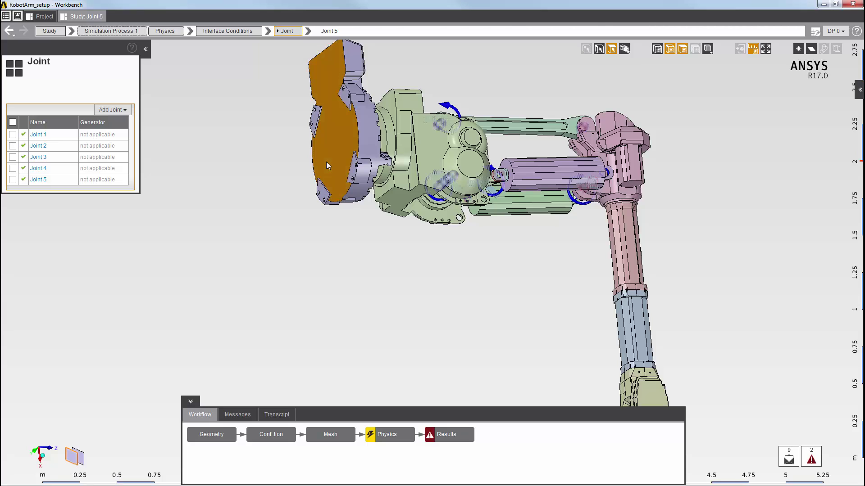
right_click(326, 161)
left_click(357, 247)
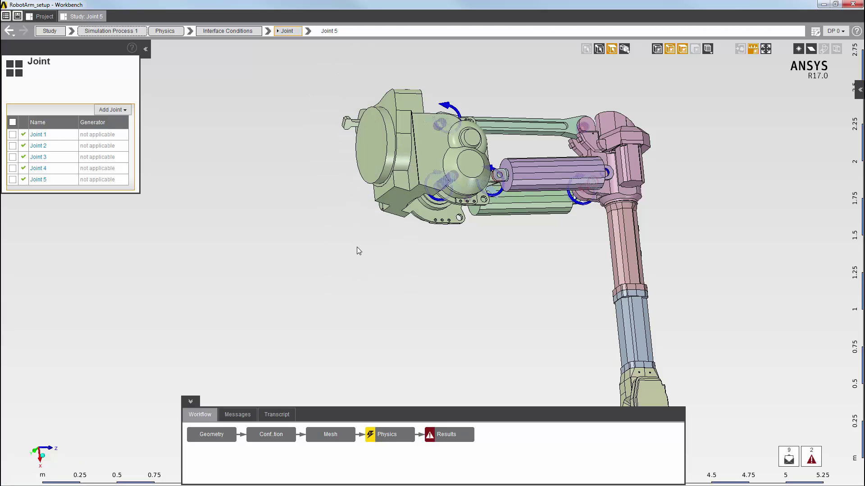
- Add a new joint interface condition, Joint 6
right_click(192, 174)
mouse_move(216, 181)
mouse_move(293, 208)
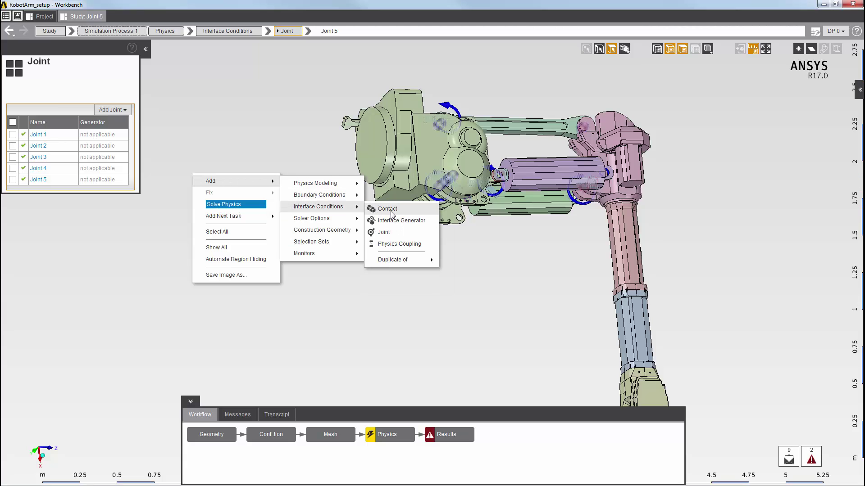
left_click(390, 232)
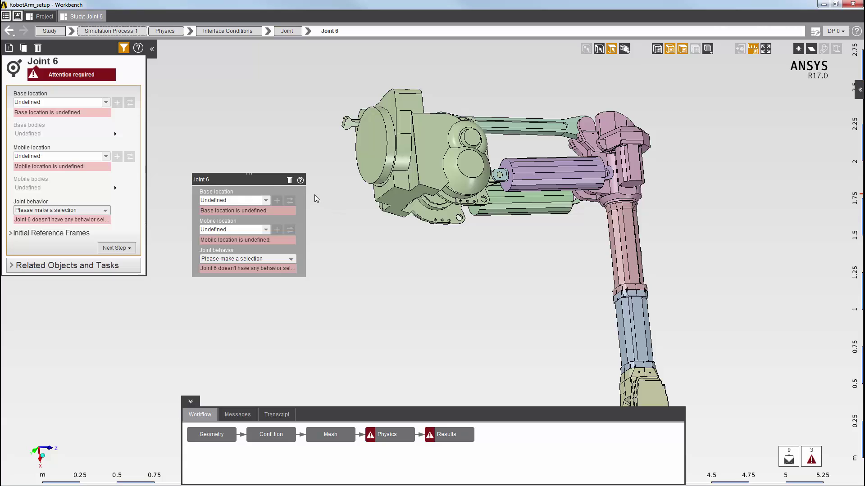
- Set the circular end face as Joint 6's base location and show the purple bodies again
left_click(365, 151)
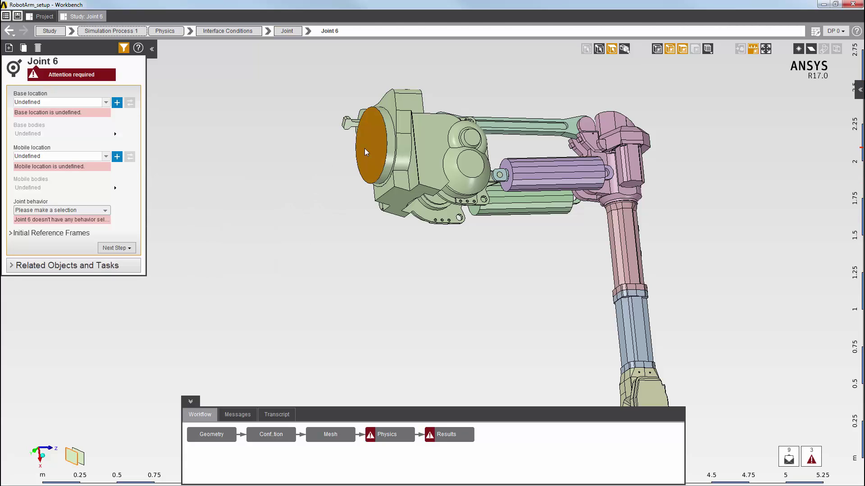
left_click(117, 103)
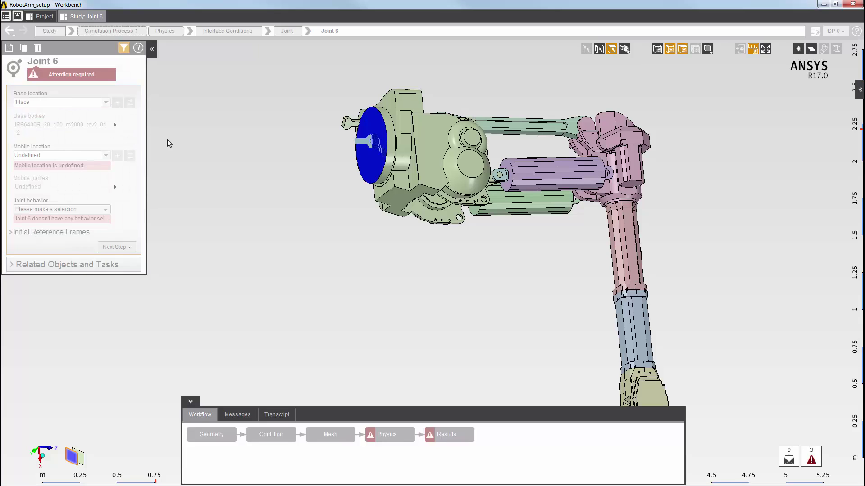
right_click(190, 153)
left_click(218, 244)
middle_click_drag(219, 244, 305, 198)
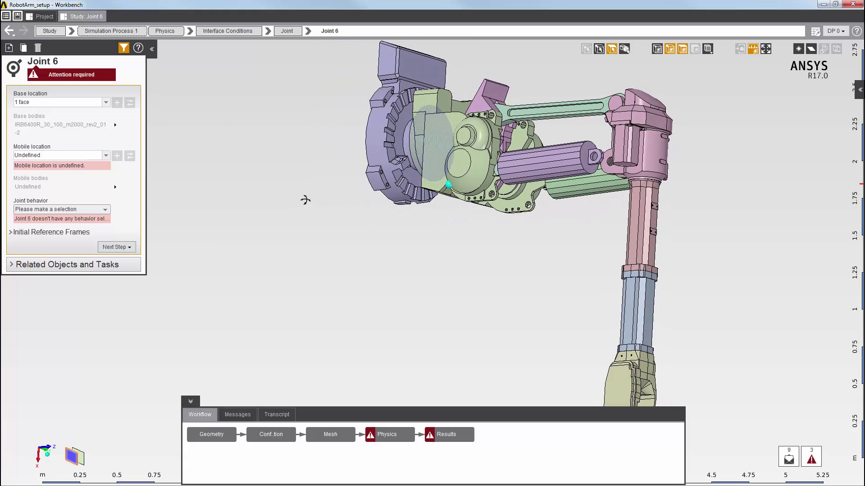
- Hide the green gearbox, set the base part's circular face as mobile, and create a new behaviour
left_click(423, 144)
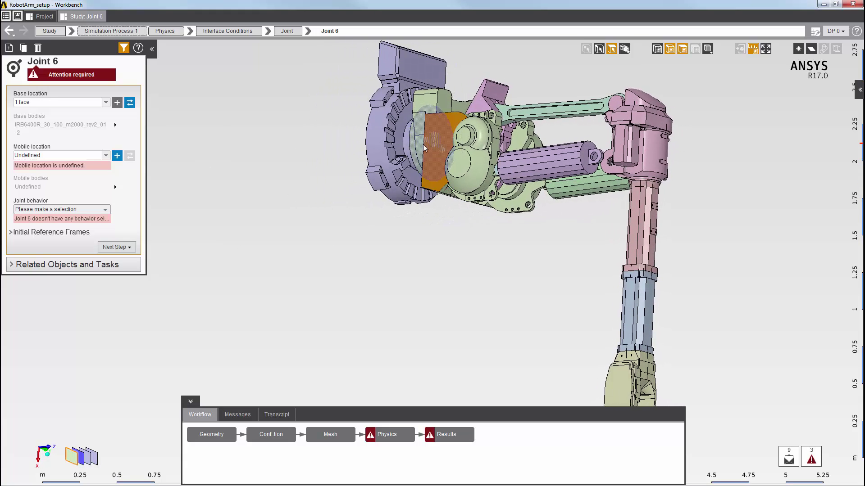
right_click(251, 153)
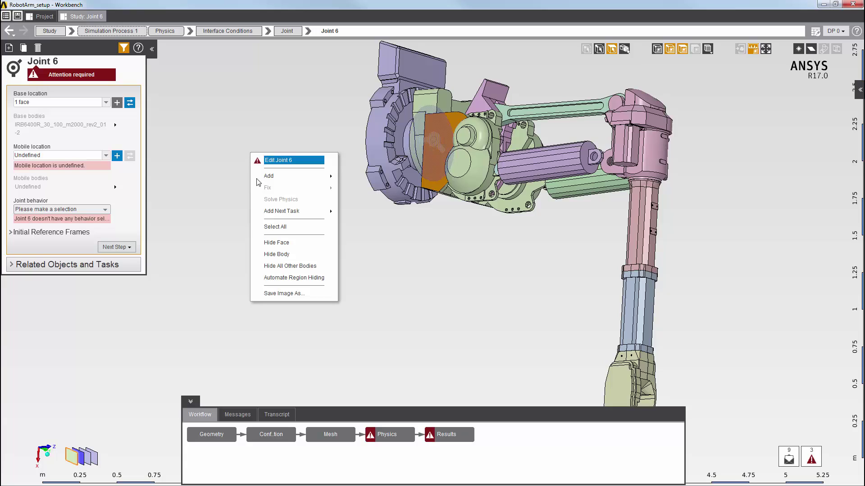
left_click(275, 255)
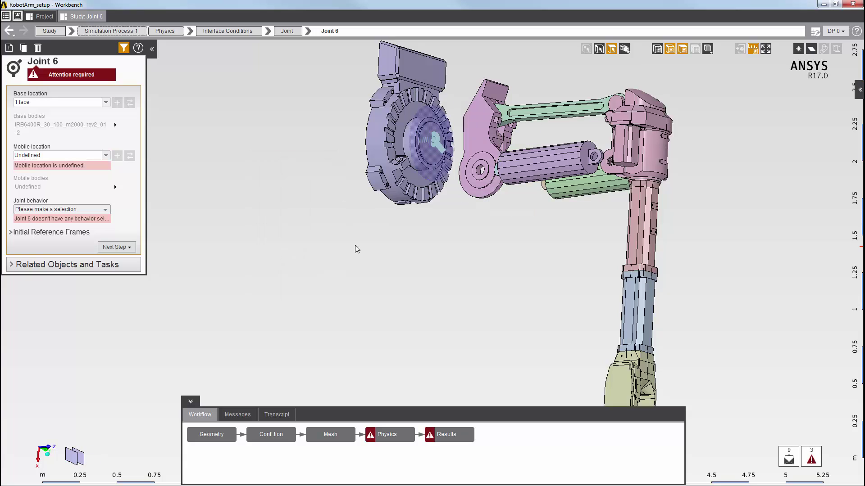
left_click(430, 157)
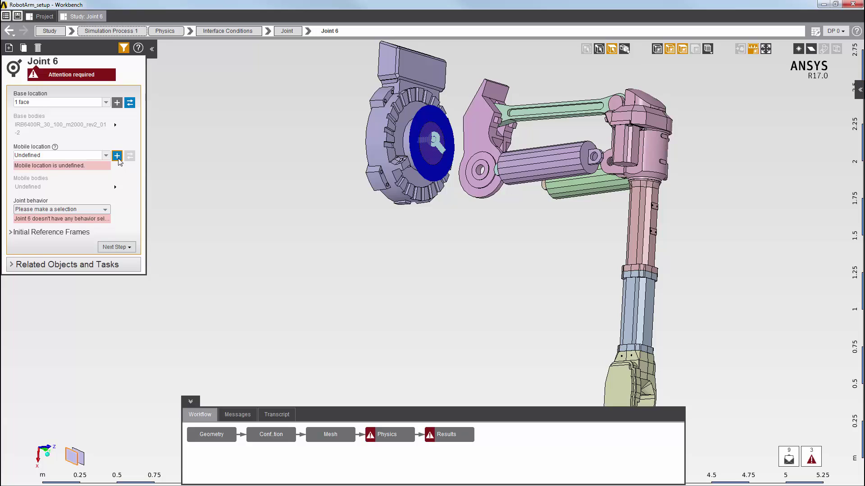
left_click(117, 156)
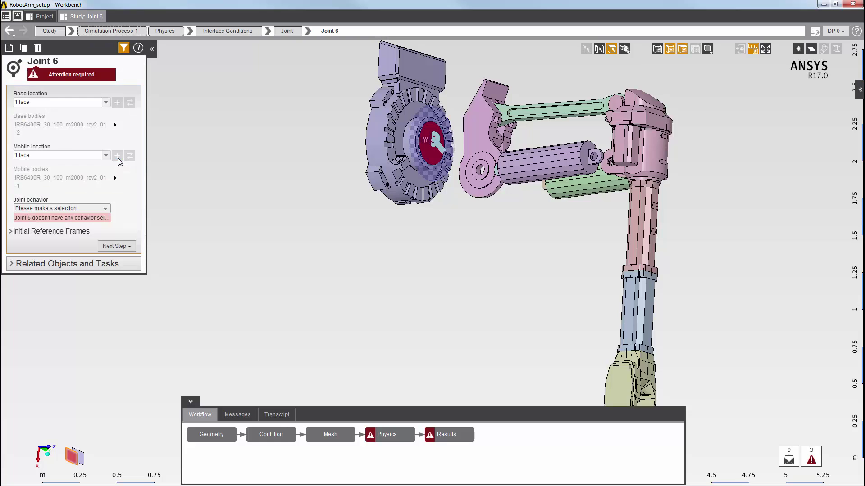
left_click(105, 208)
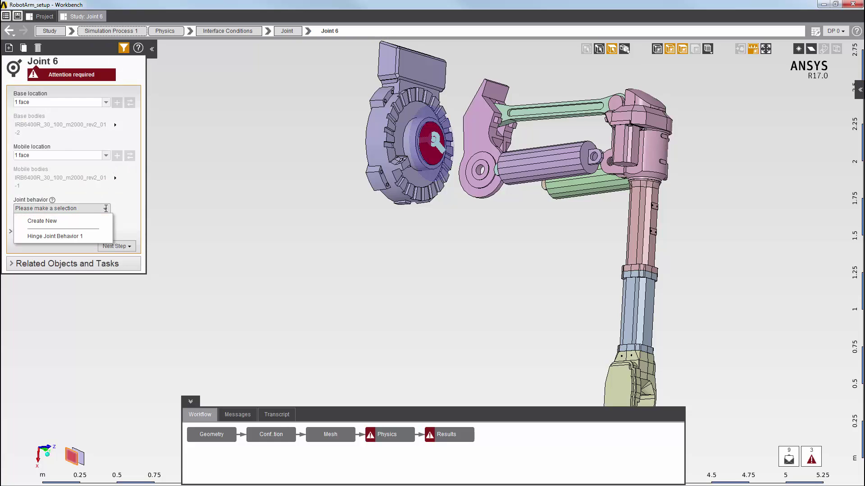
left_click(88, 220)
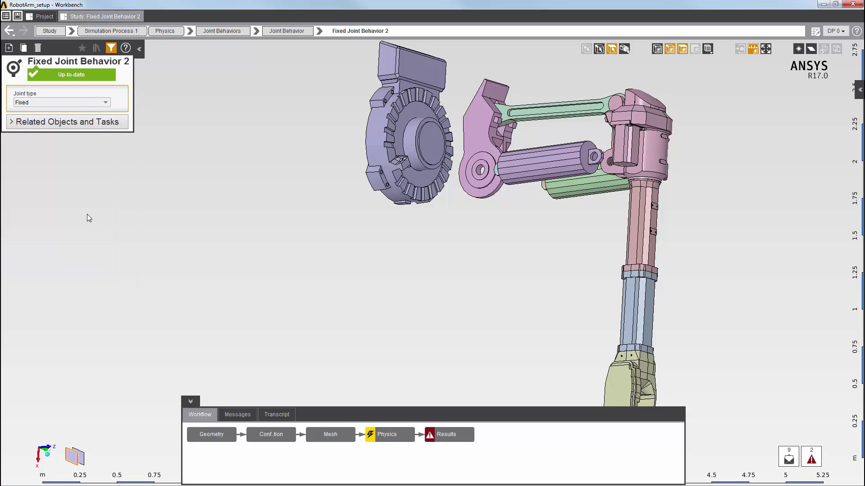
- Change Joint Behavior 2 to a General joint with rotation free about Z only
left_click(47, 103)
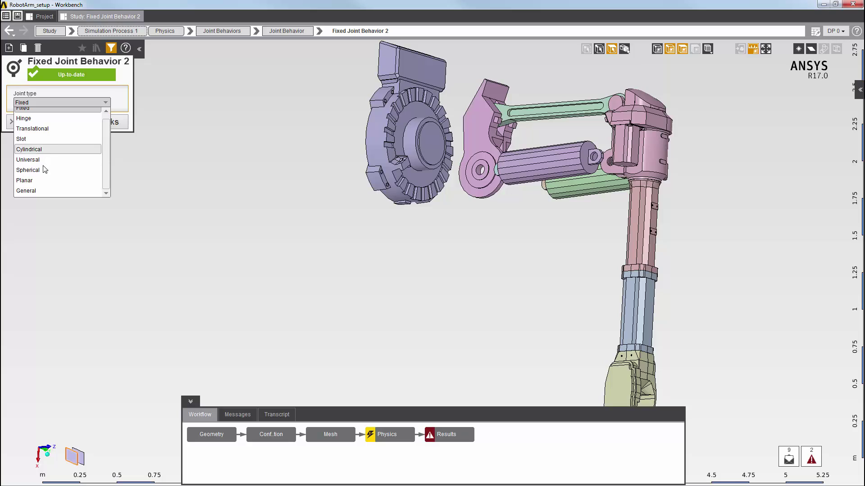
left_click(32, 191)
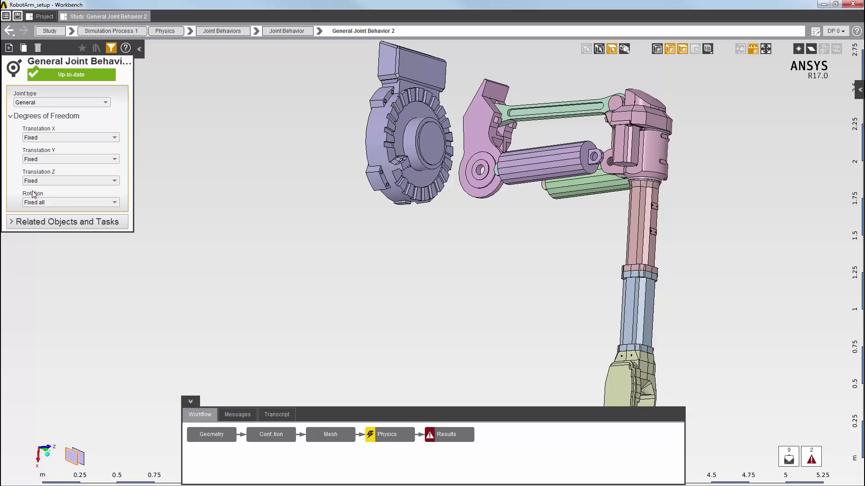
left_click(56, 203)
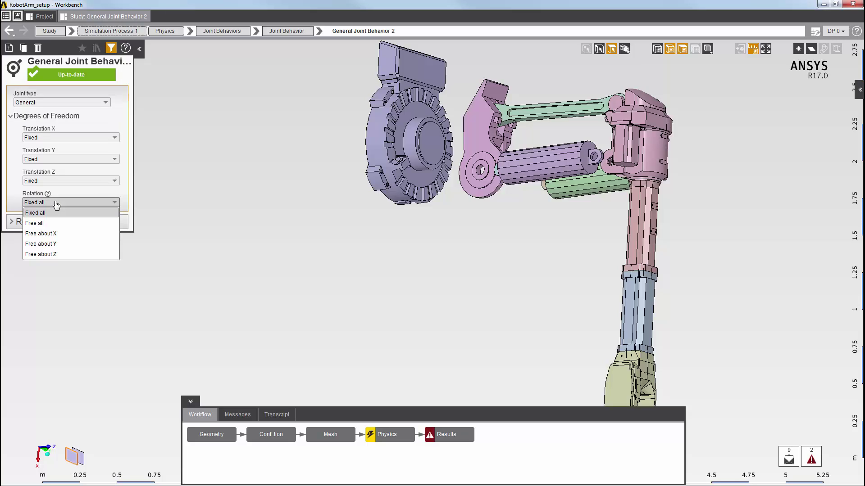
left_click(86, 254)
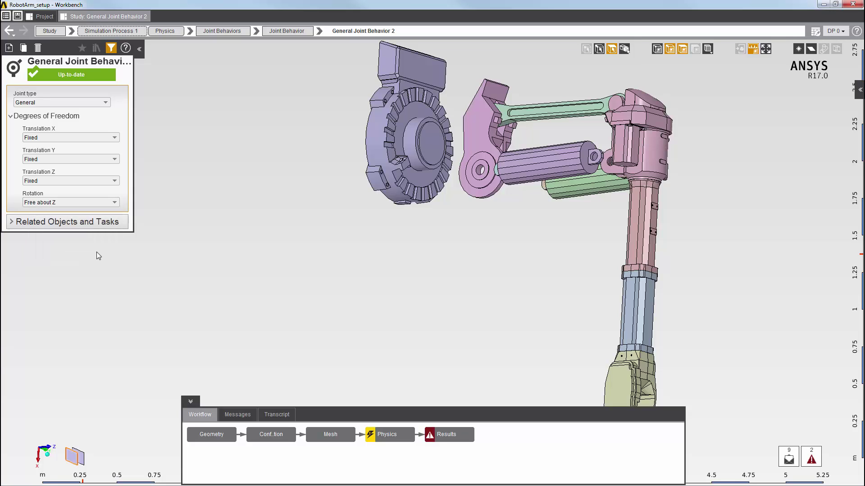
right_click(206, 217)
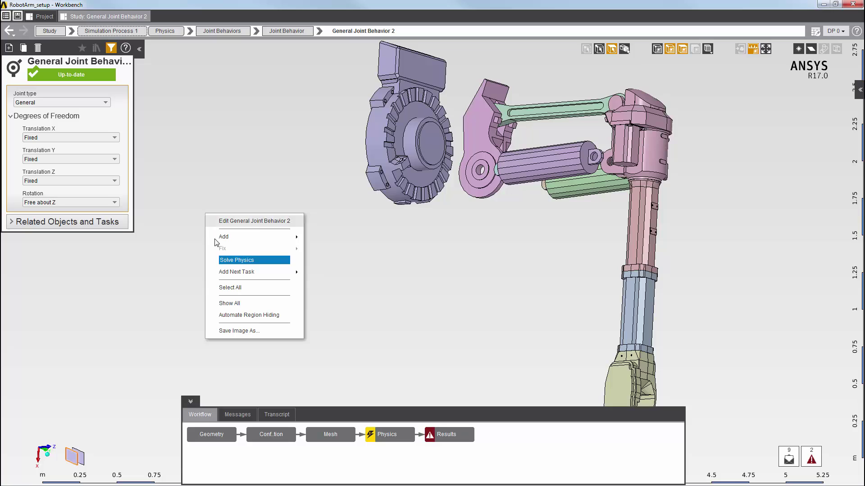
- Unhide all robot arm bodies, fit the view, update the Physics solution, and go to Results
left_click(236, 304)
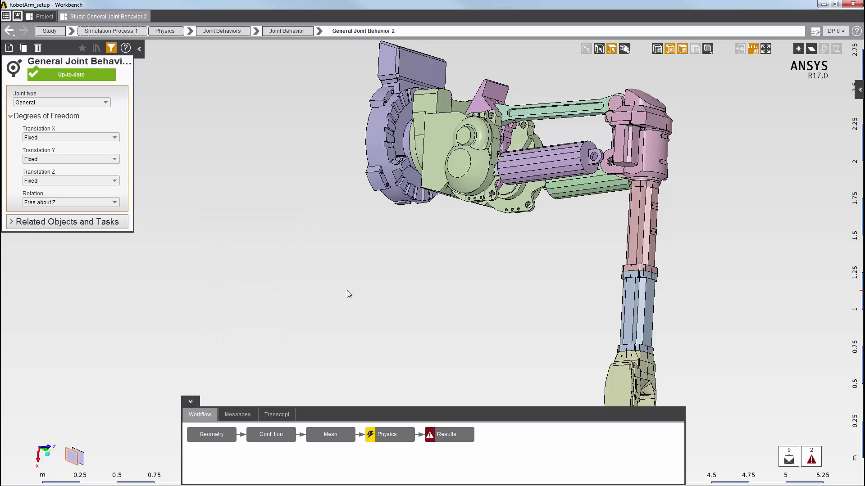
left_click(764, 51)
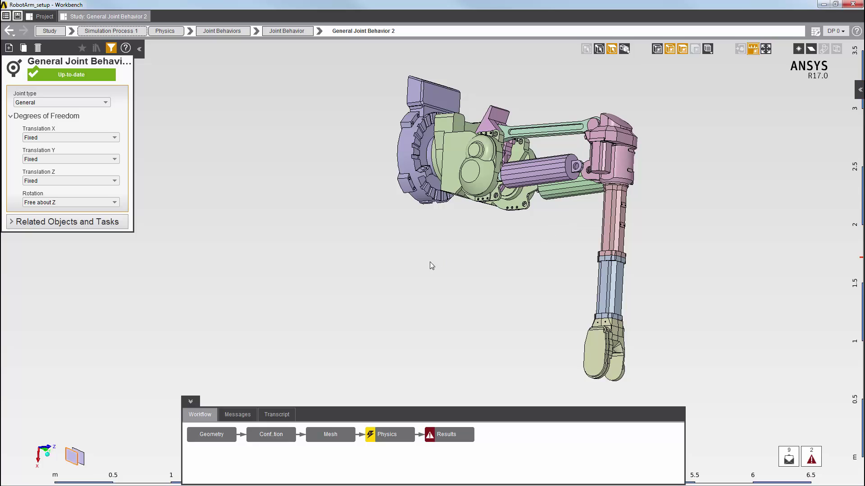
right_click(389, 436)
left_click(407, 408)
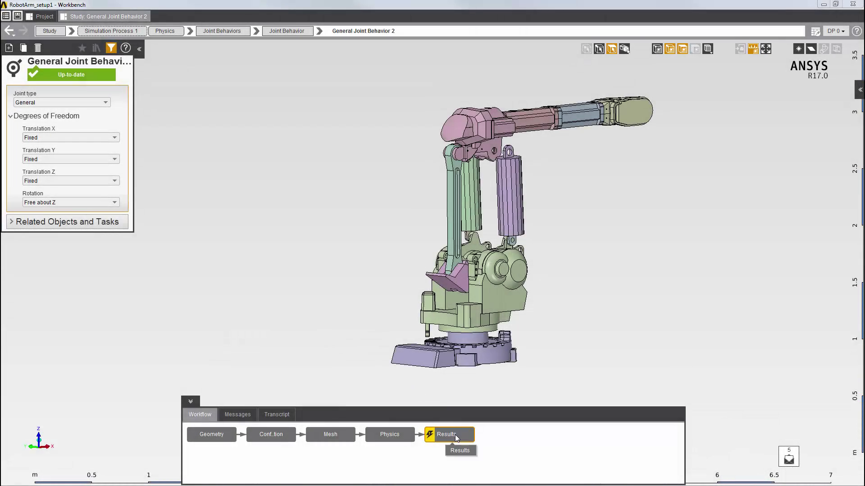
left_click(454, 434)
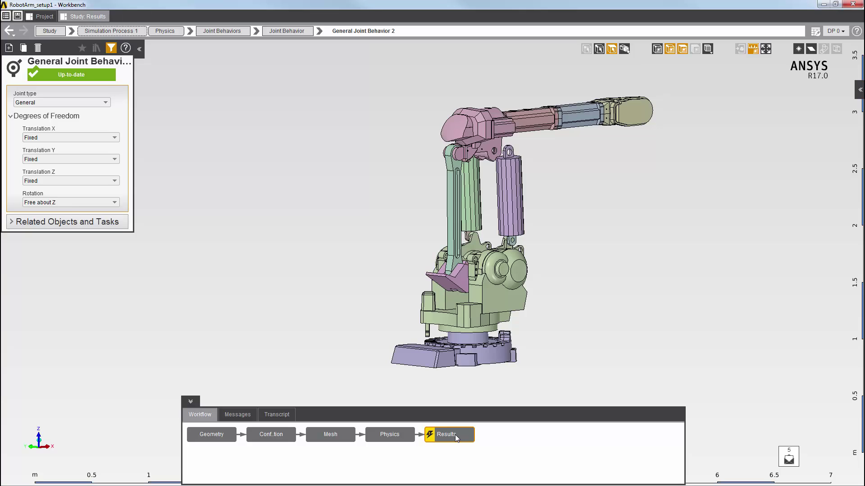
- Evaluate results, show the Displacement Magnitude contour (max 0.14028 m), and animate it
left_click(116, 203)
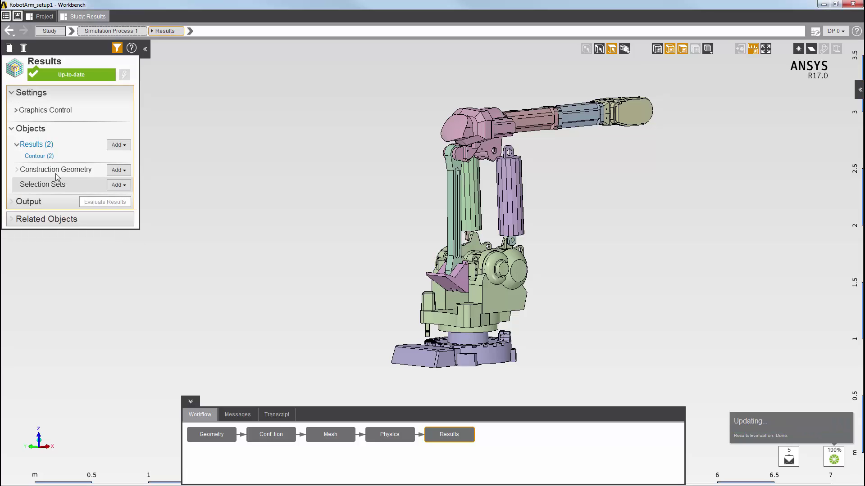
left_click(40, 156)
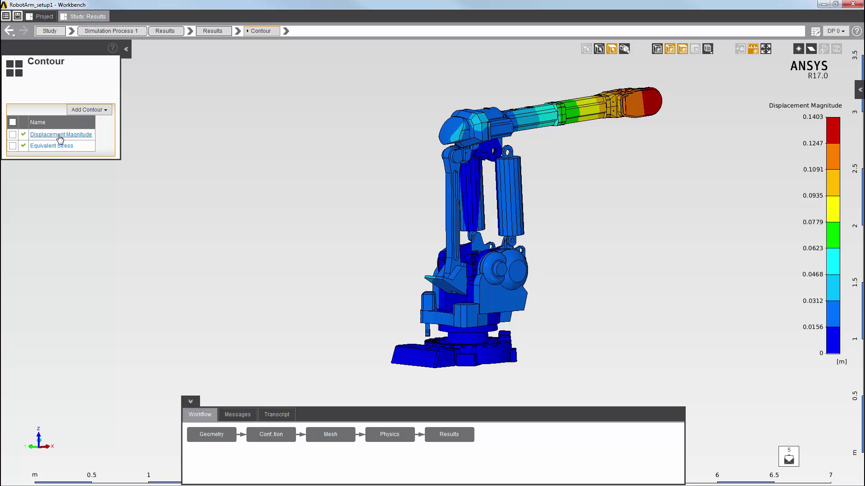
left_click(60, 135)
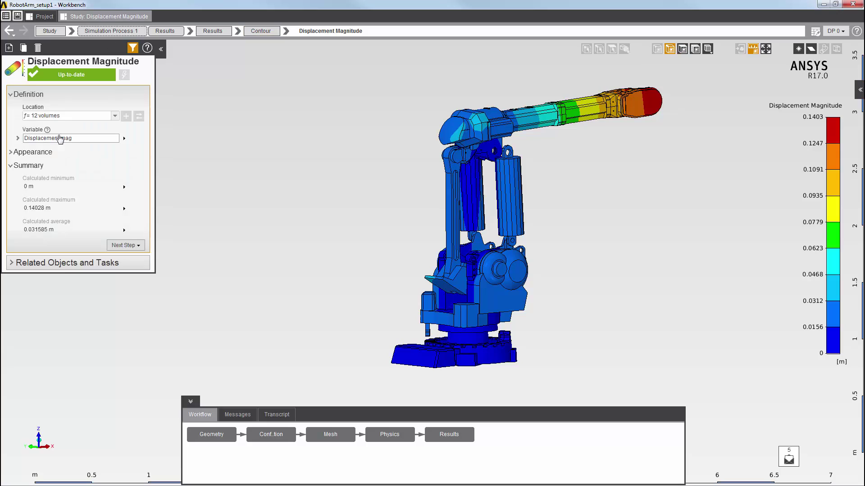
right_click(222, 200)
left_click(252, 289)
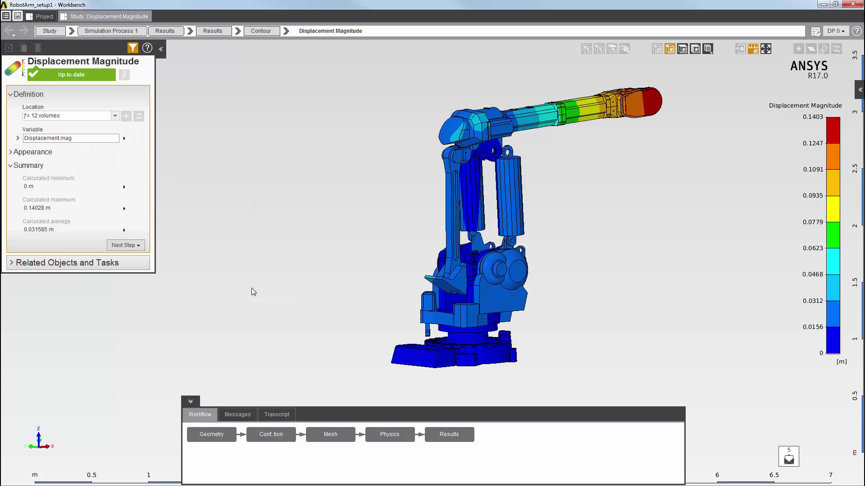